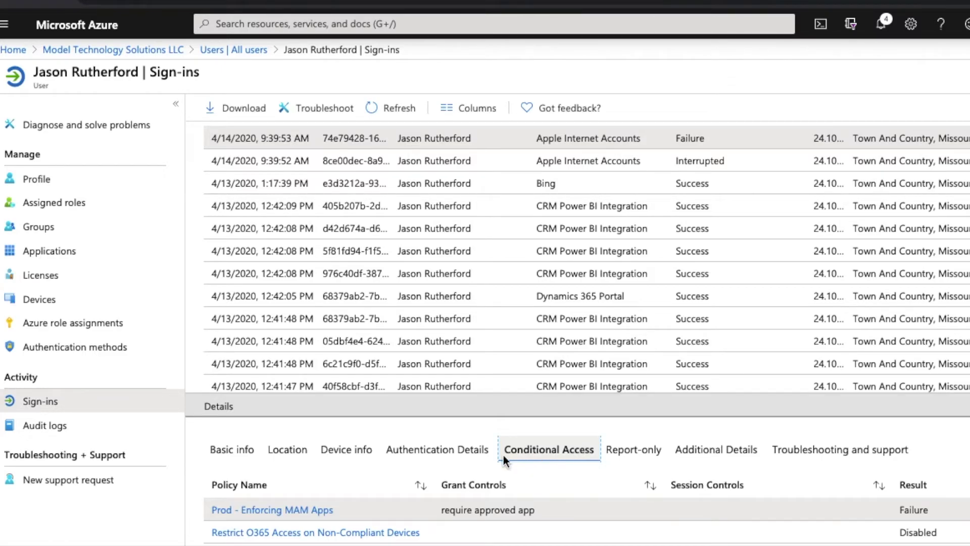
# Step: Show the failed sign-in's device details: Mobile Safari 13.0.5 on iOS 13, unmanaged
pyautogui.click(377, 458)
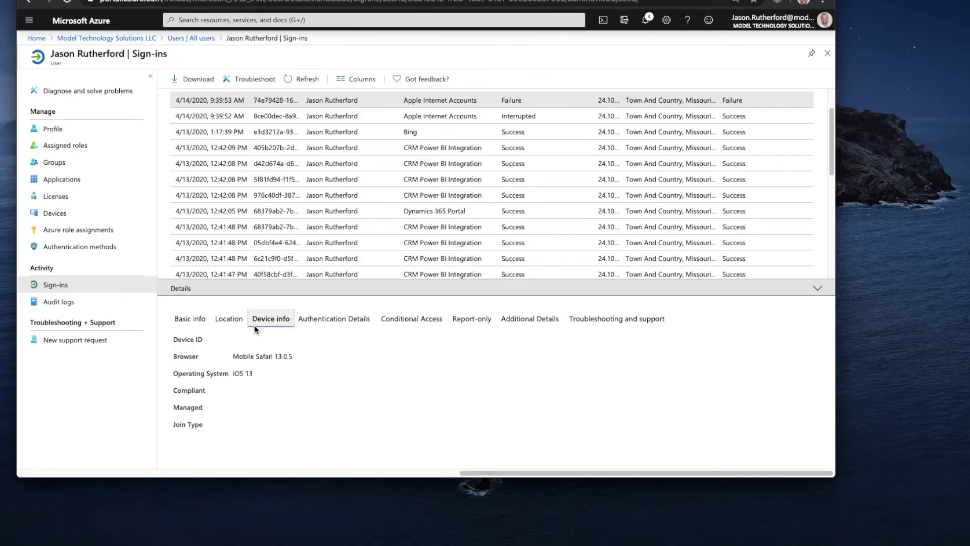